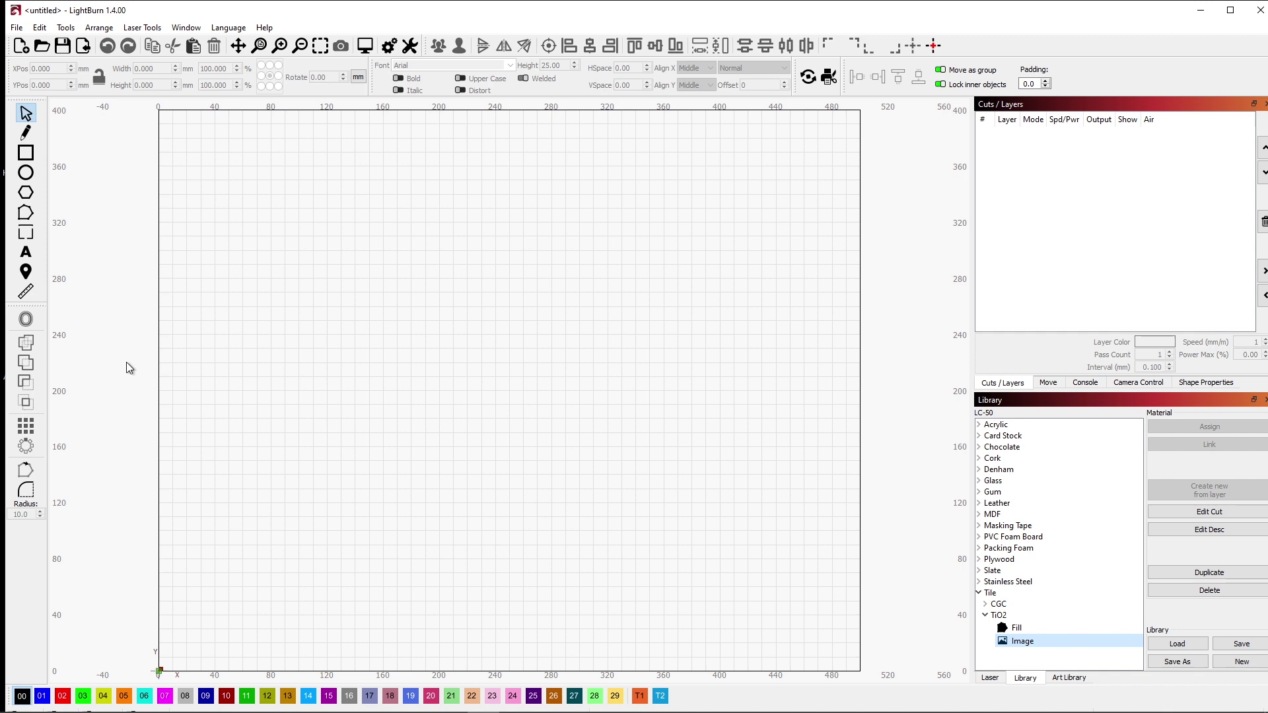
# - Open the Material Test generator, set speed rows to 3000–6000 mm/m, and preview the grid
pyautogui.hotkey('alt', 'l')
pyautogui.click(175, 147)
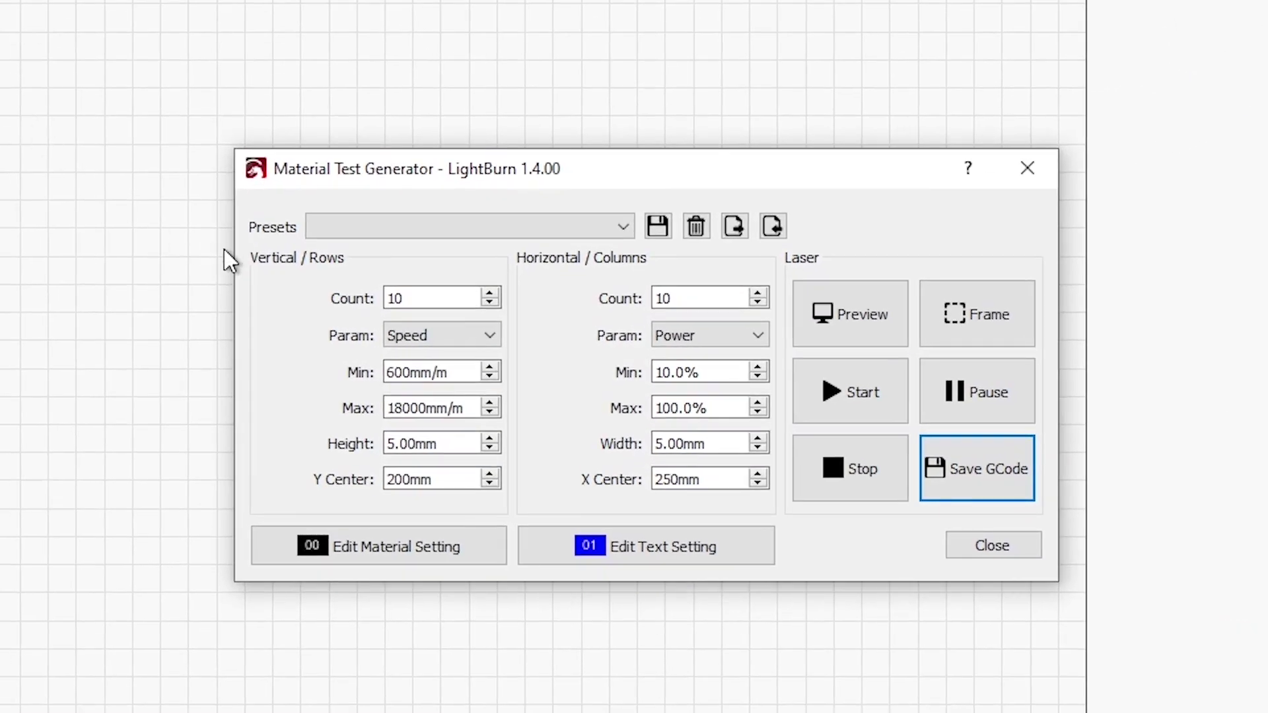
pyautogui.moveTo(453, 371); pyautogui.dragTo(391, 373)
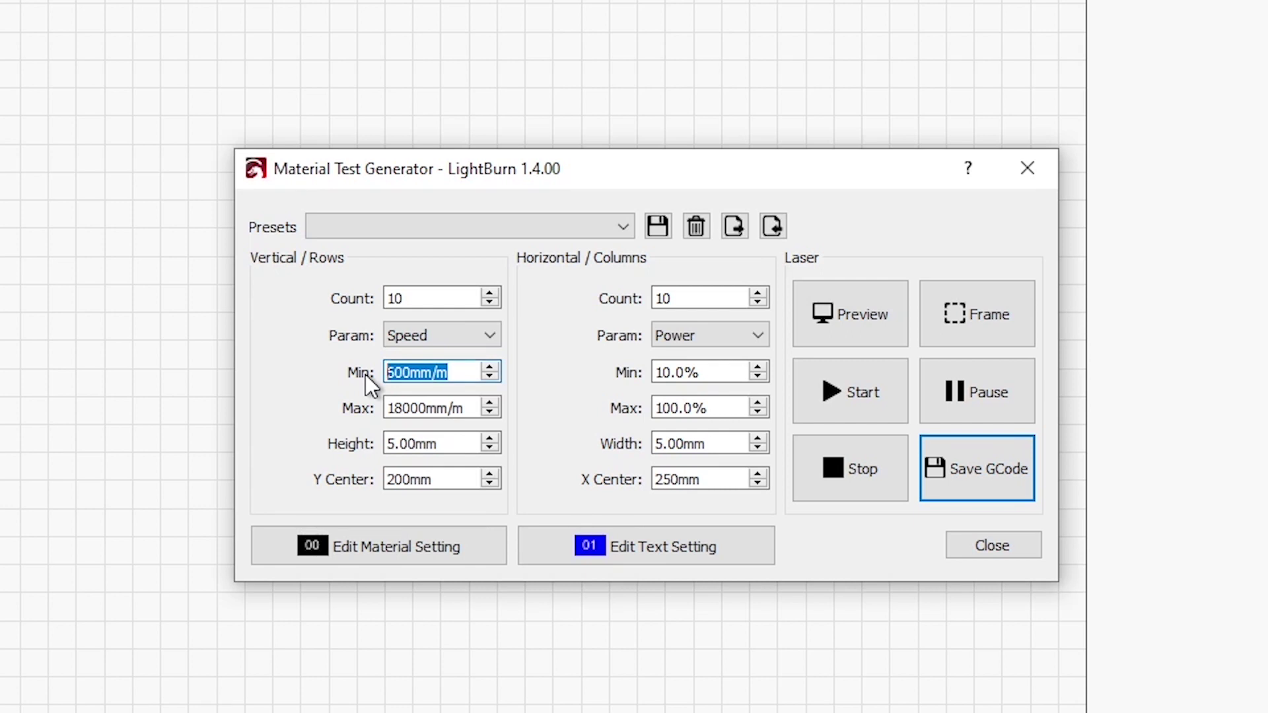
pyautogui.write('3000')
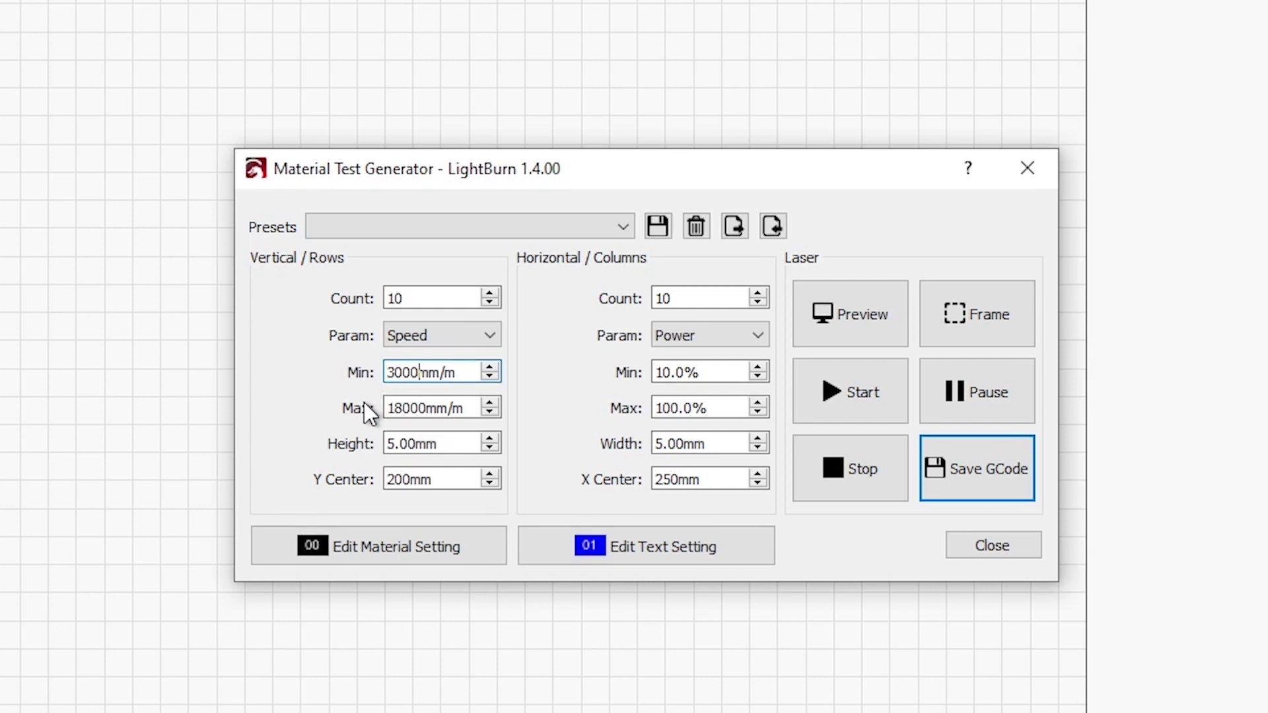
pyautogui.moveTo(463, 408); pyautogui.dragTo(349, 410)
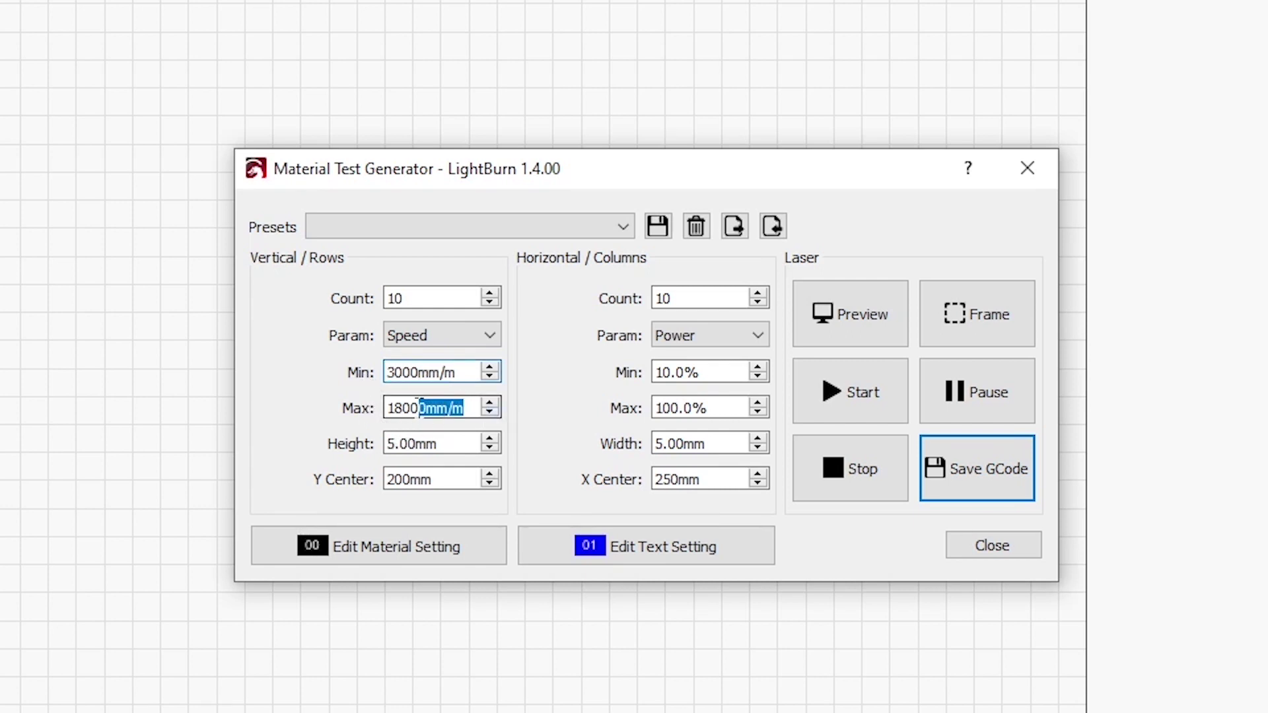
pyautogui.write('6000')
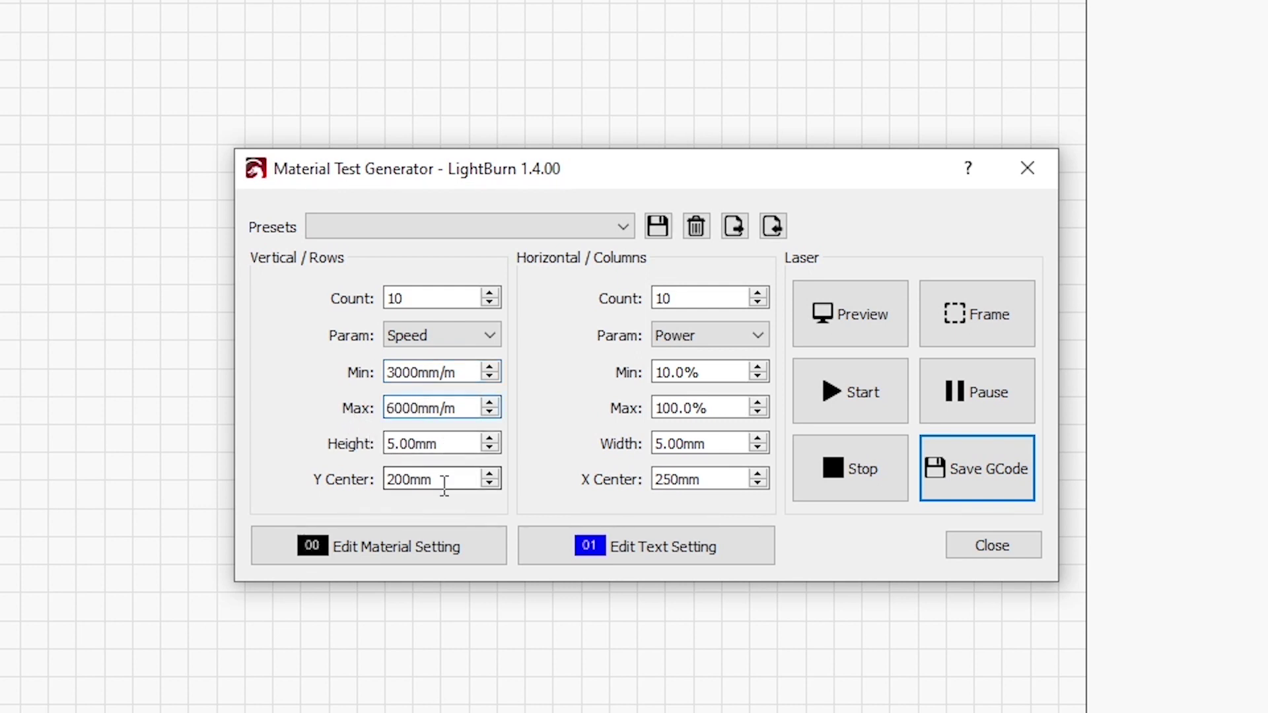
pyautogui.click(837, 324)
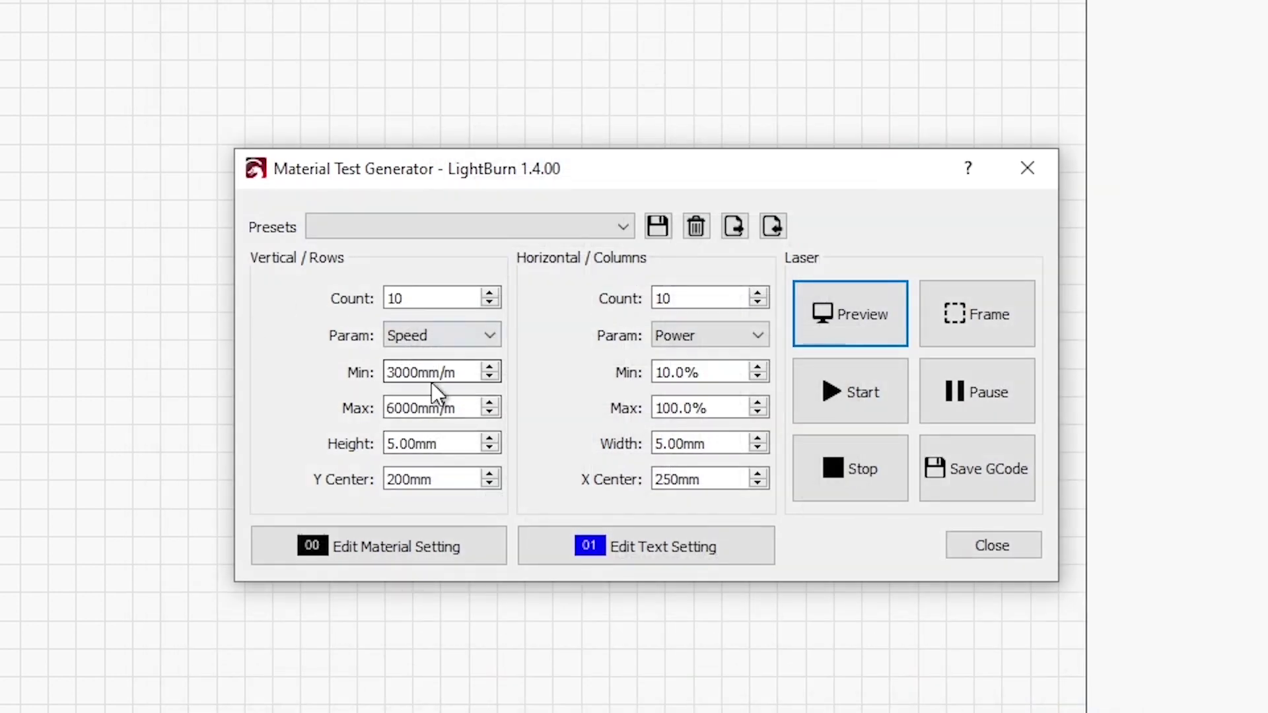
# - Change the speed rows to 5500 max and 3225 min, then preview the 10x10 grid
pyautogui.moveTo(467, 407); pyautogui.dragTo(317, 417)
pyautogui.write('5')
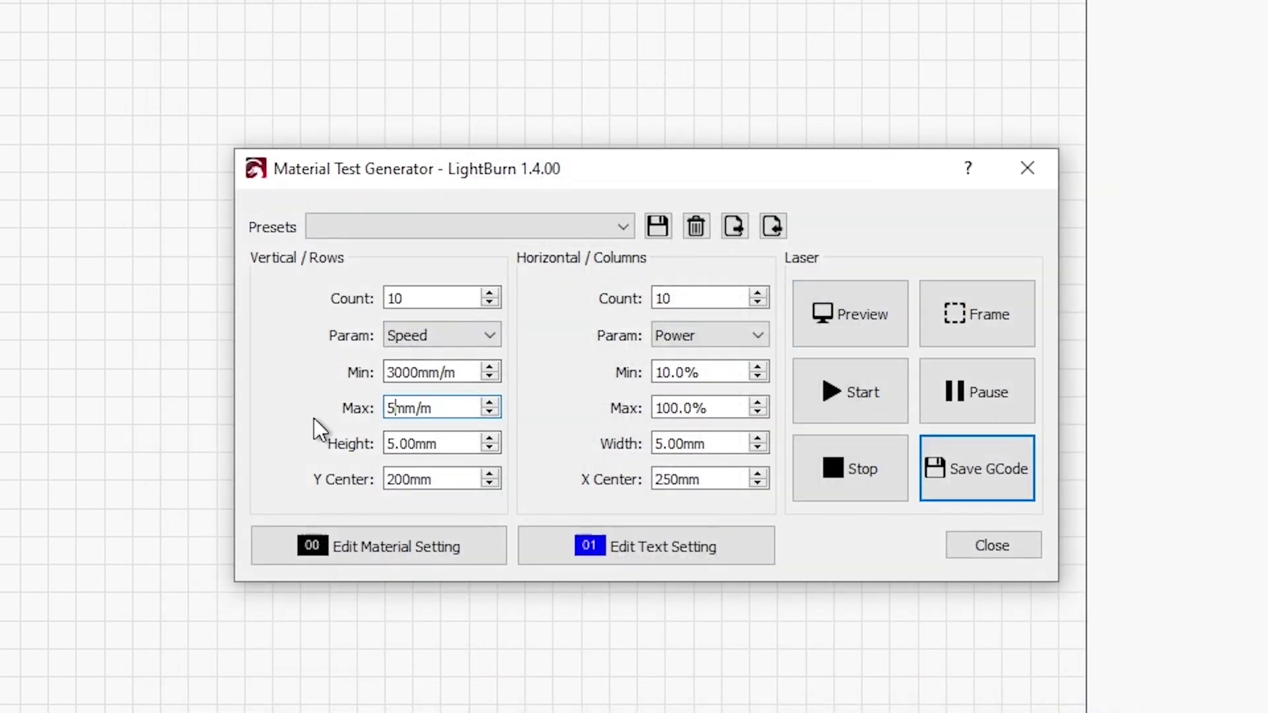
pyautogui.write('500')
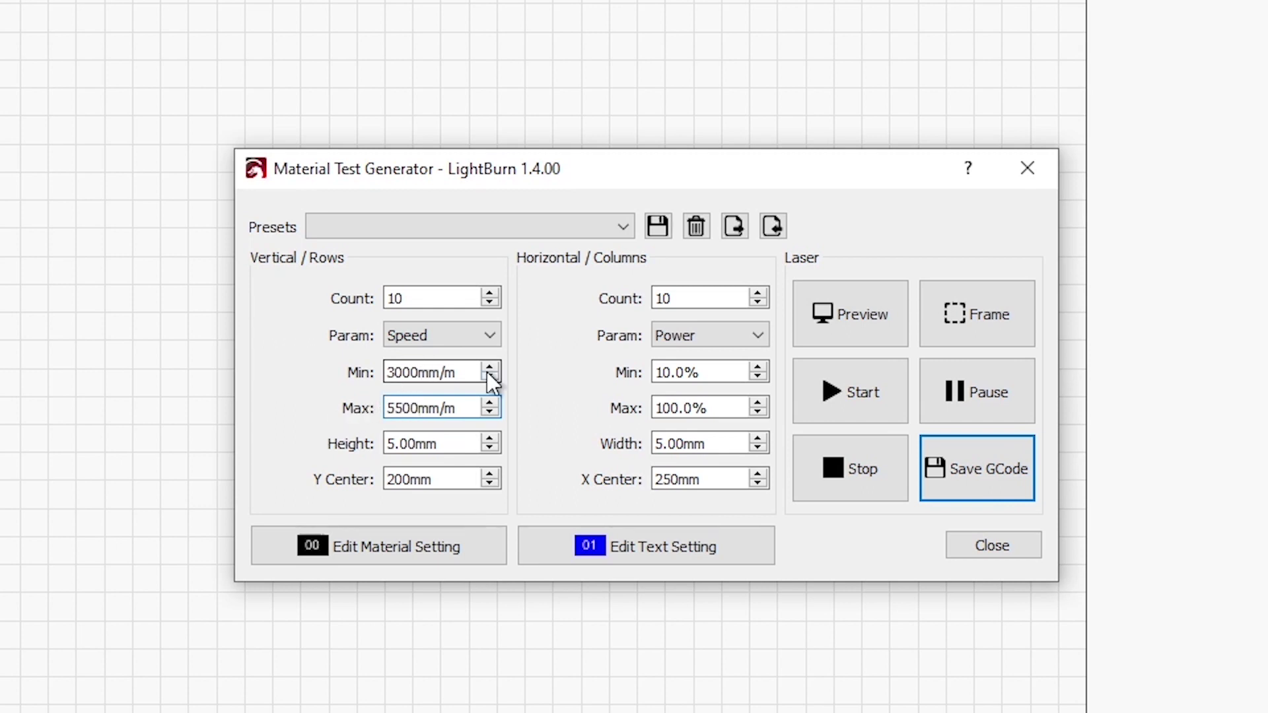
pyautogui.click(393, 374)
pyautogui.write('2')
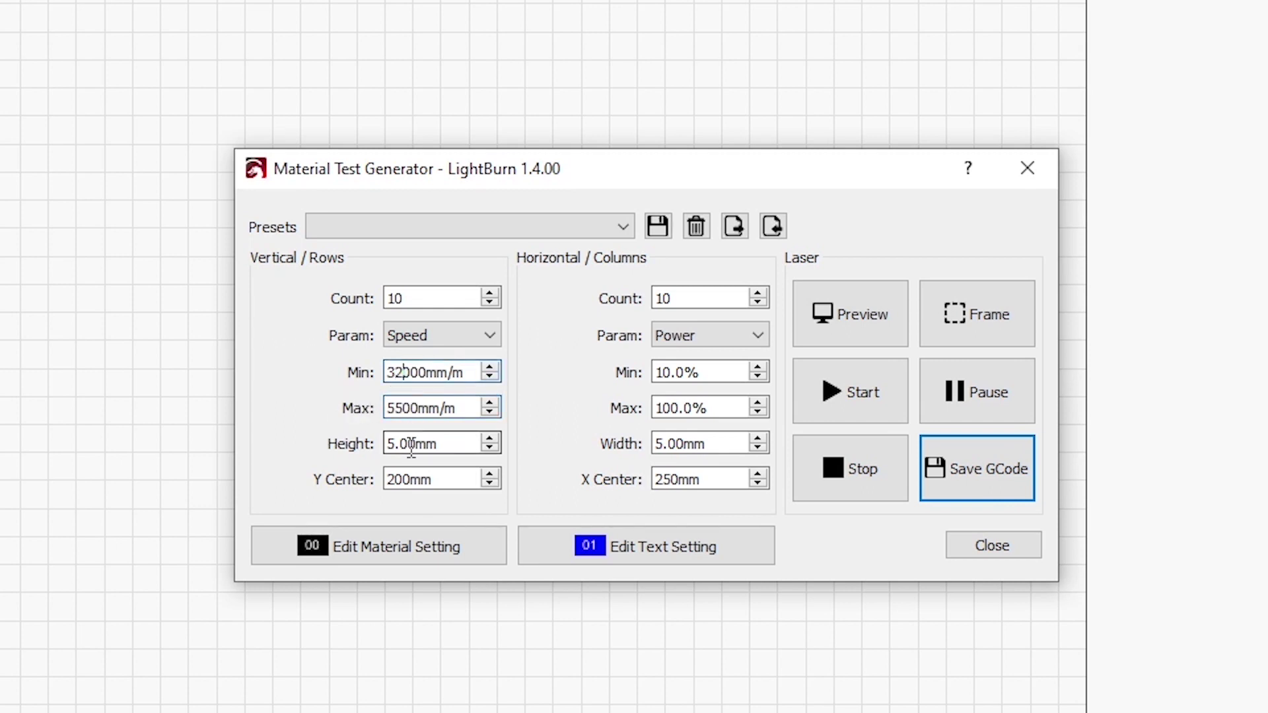
pyautogui.press('Delete')
pyautogui.press('Delete')
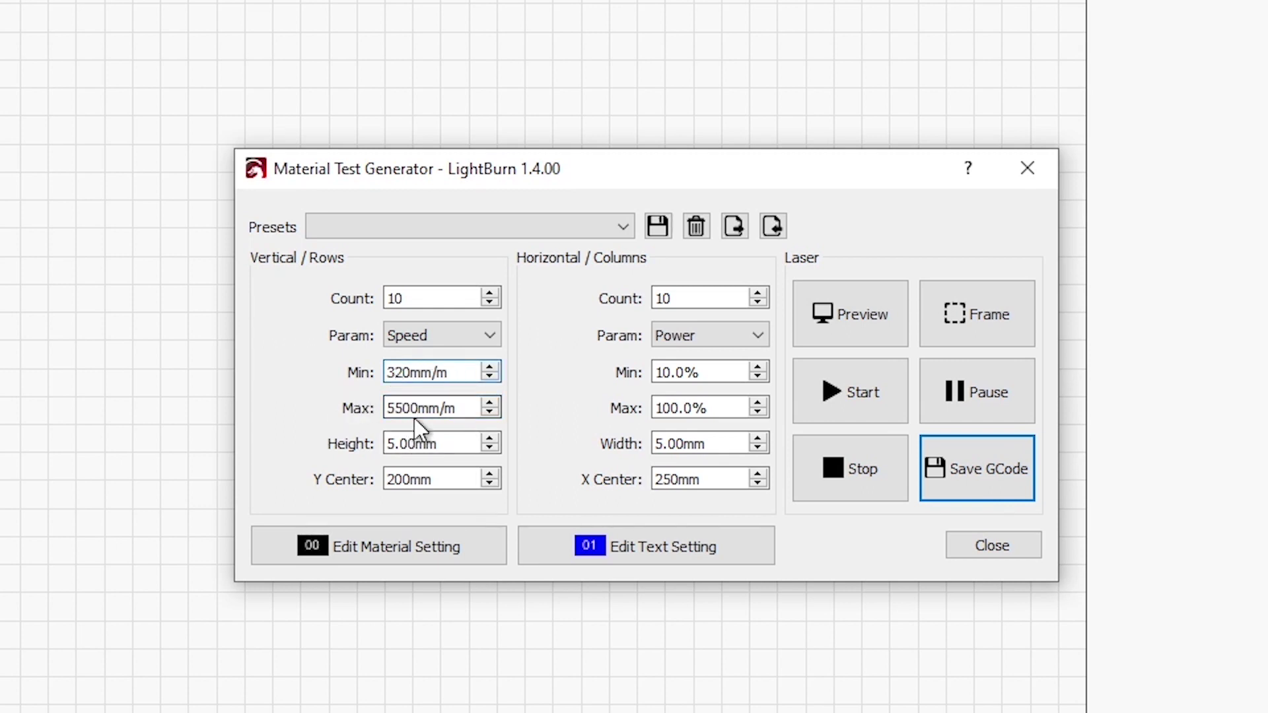
pyautogui.write('25')
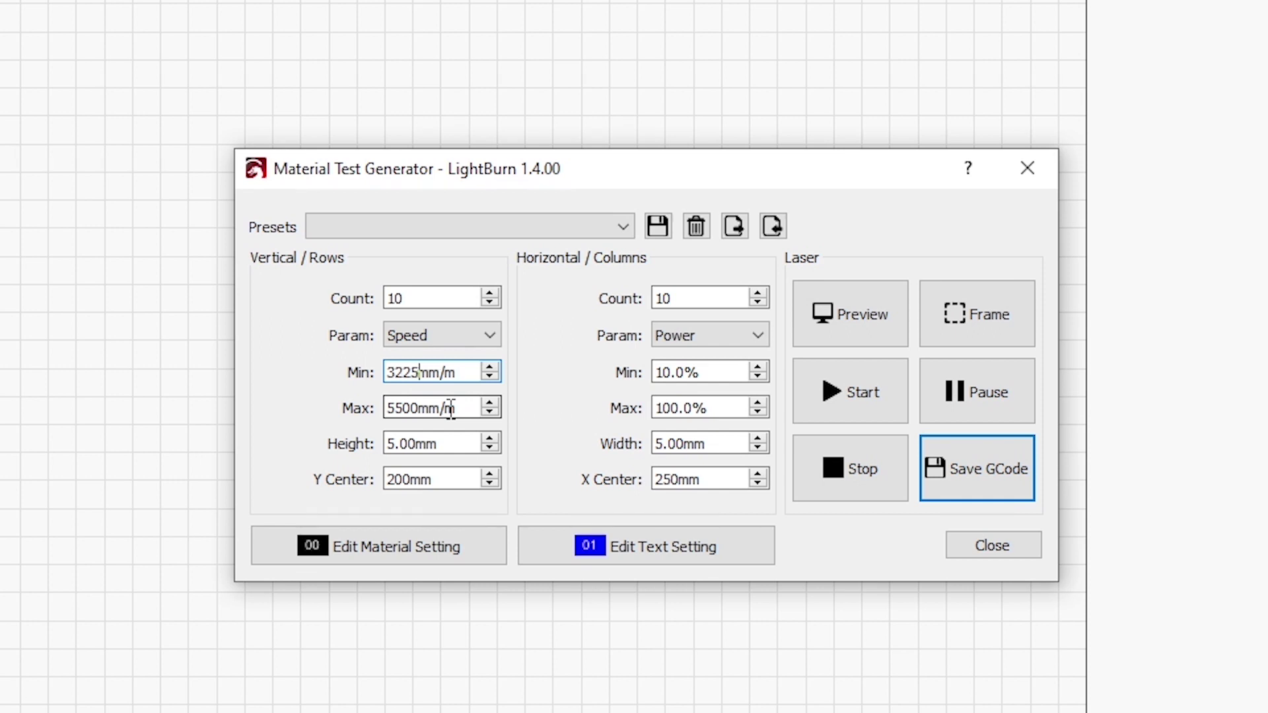
pyautogui.press('Delete')
pyautogui.write('5')
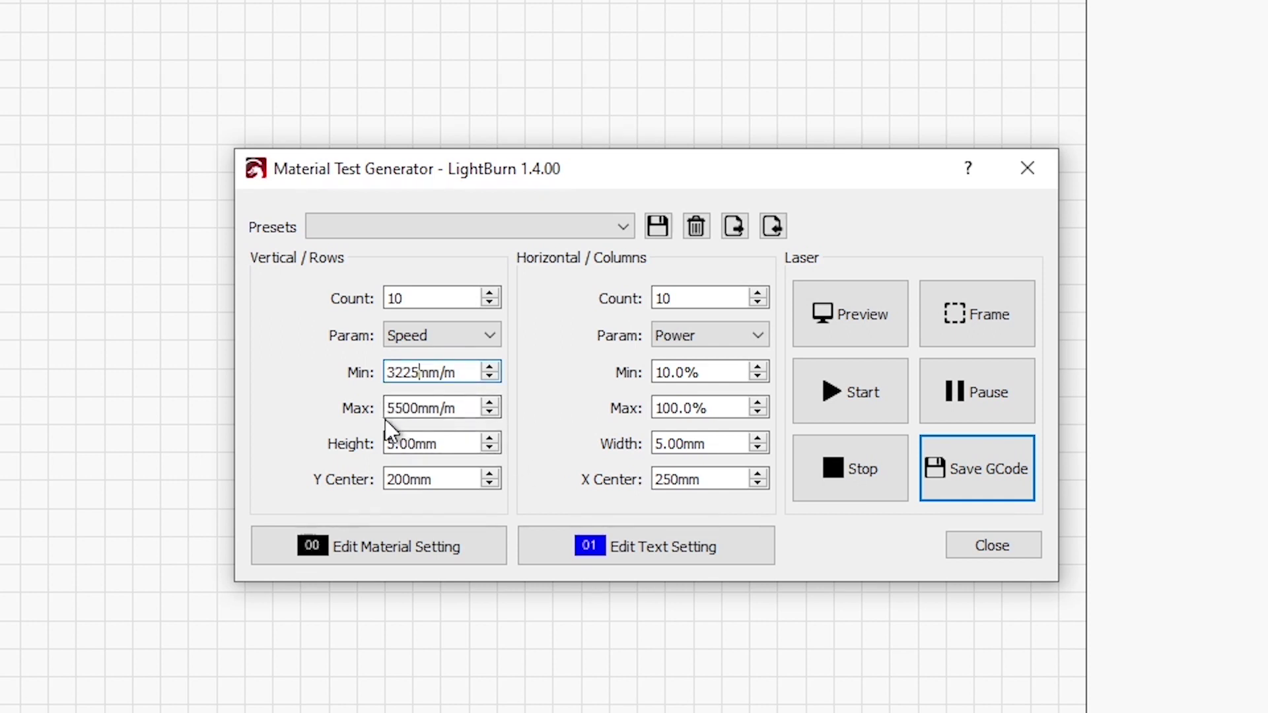
pyautogui.click(884, 324)
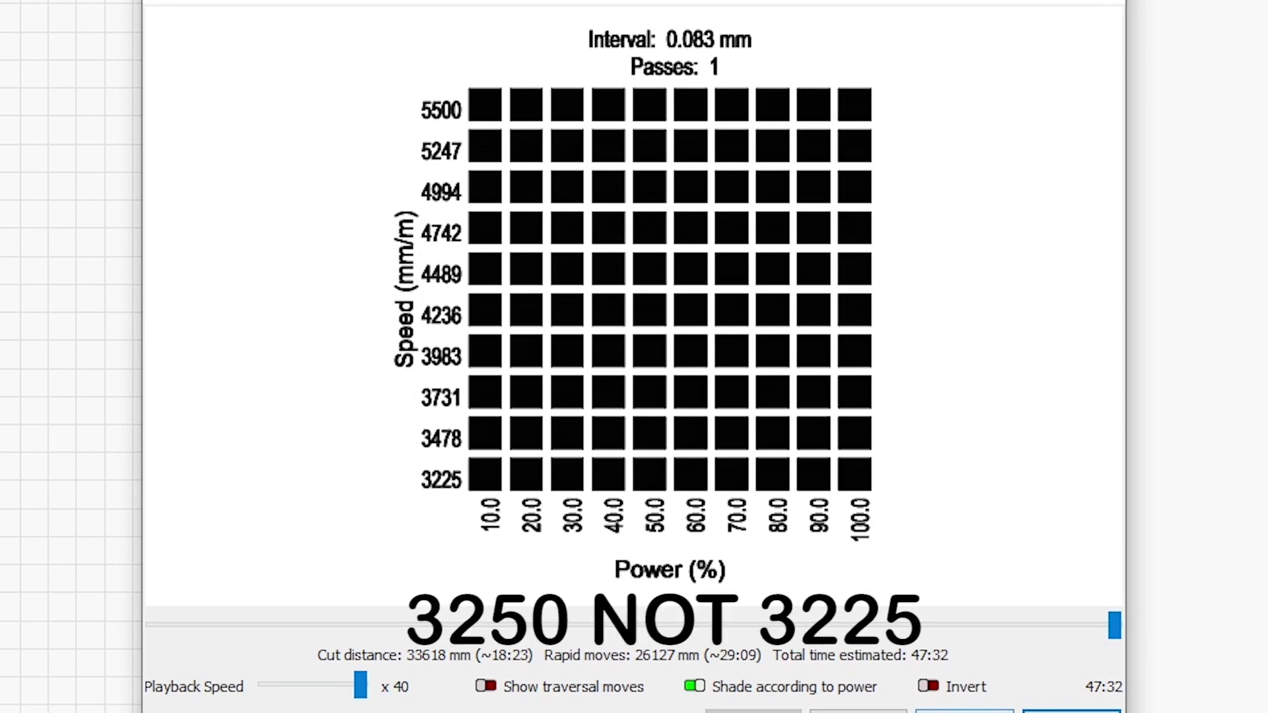
# - Change the minimum speed to 3250 mm/m and check the 3250–5500 grid preview
pyautogui.press('Escape')
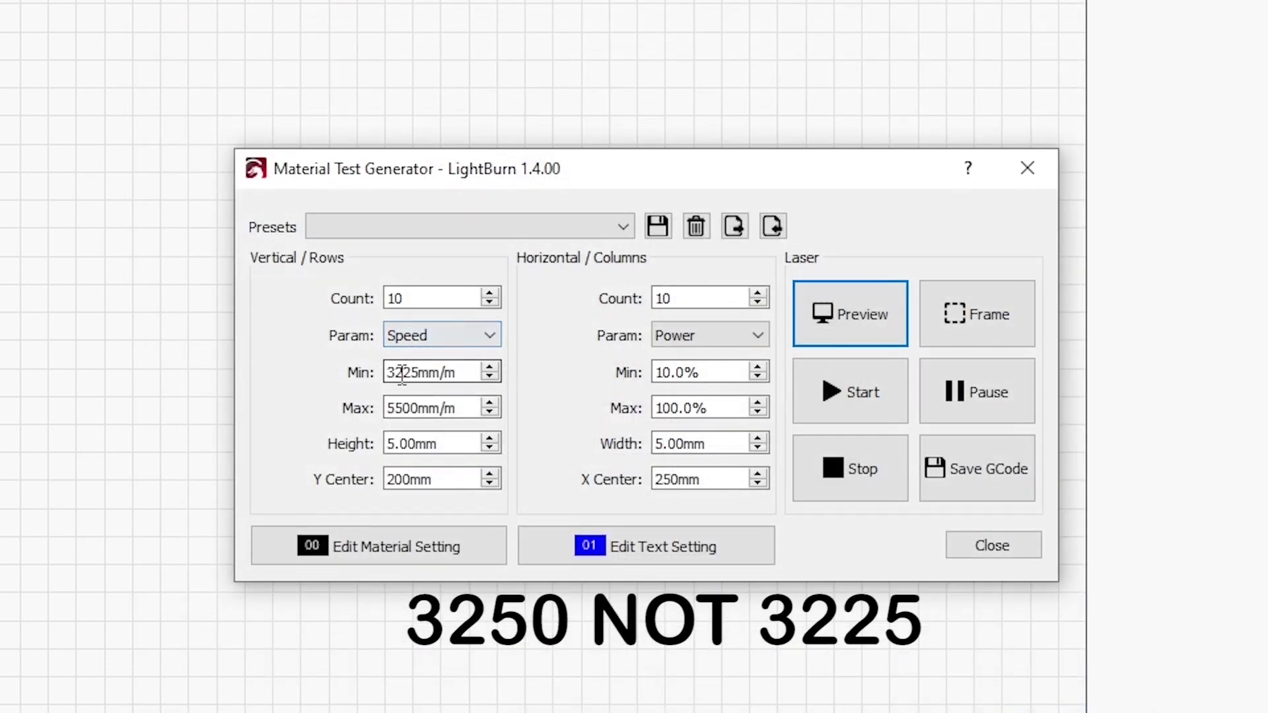
pyautogui.moveTo(402, 374); pyautogui.dragTo(421, 373)
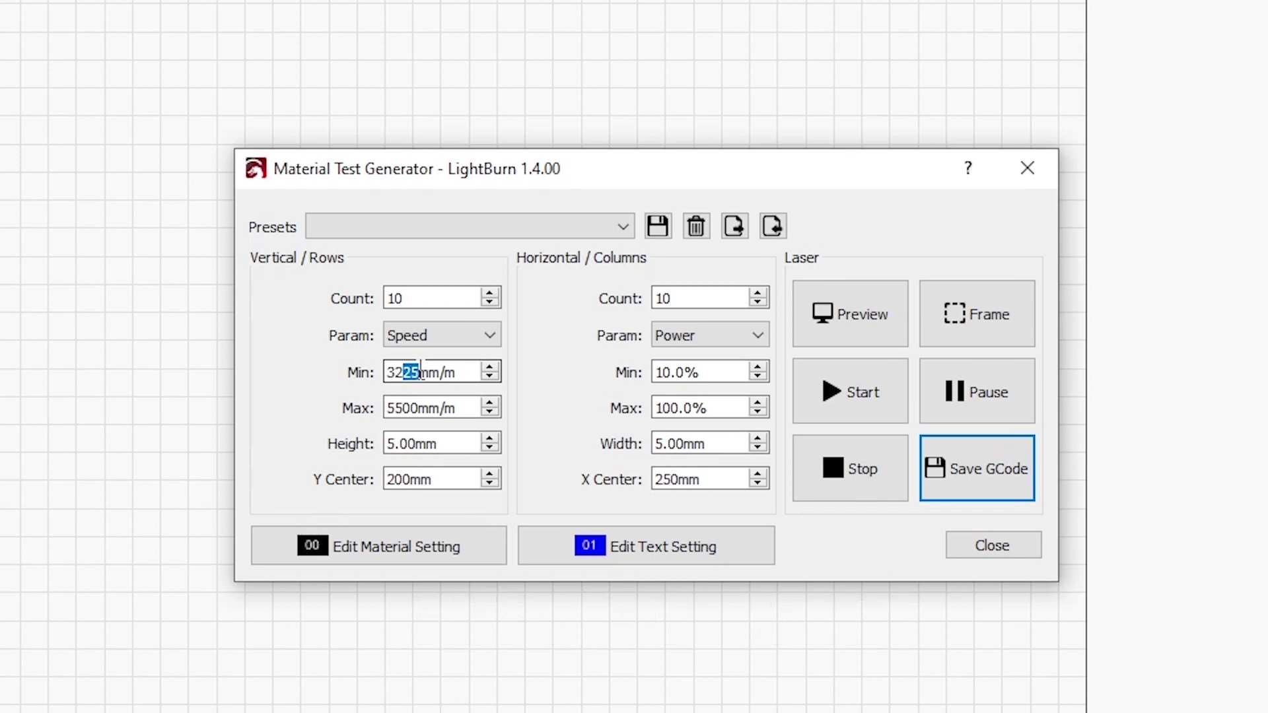
pyautogui.write('50')
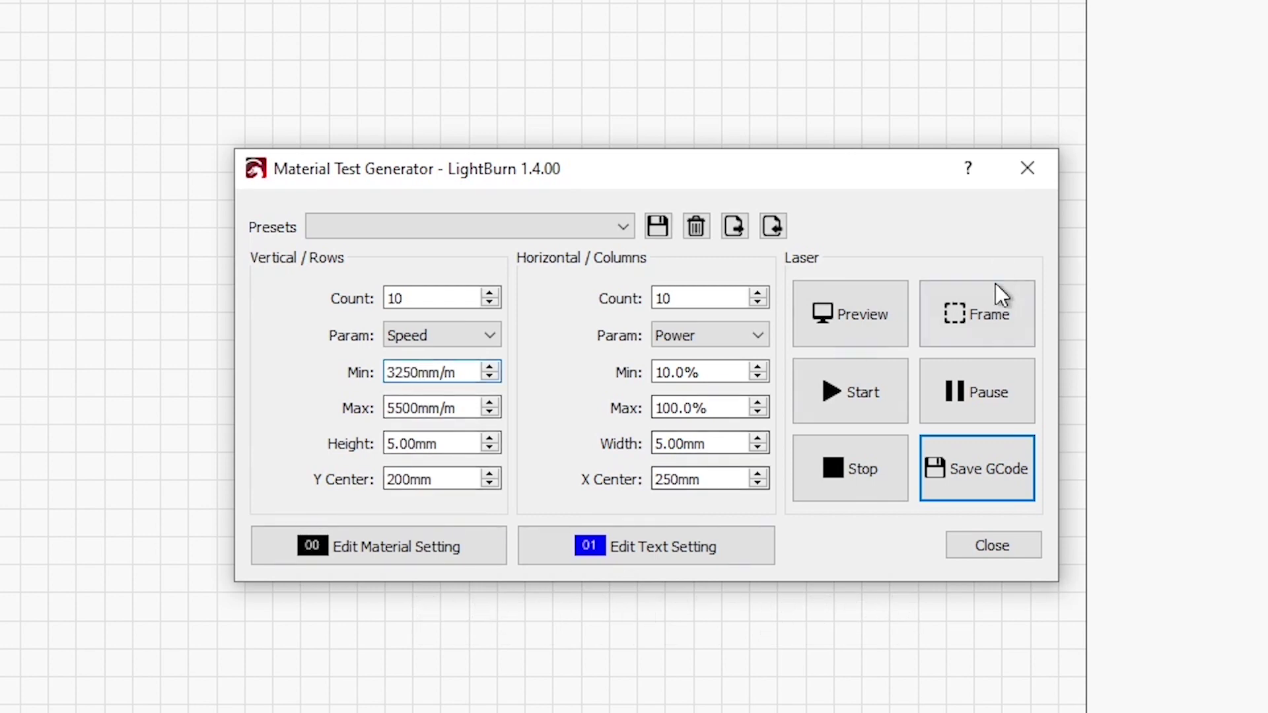
pyautogui.click(844, 335)
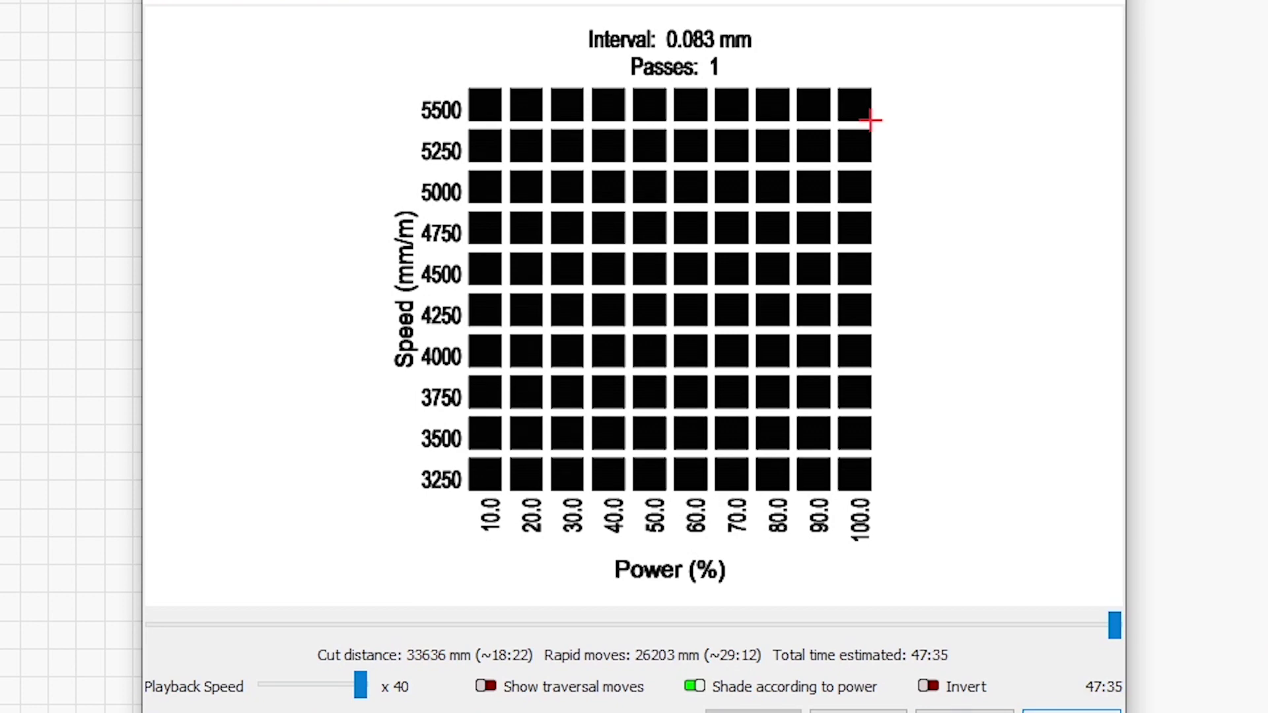
pyautogui.press('Escape')
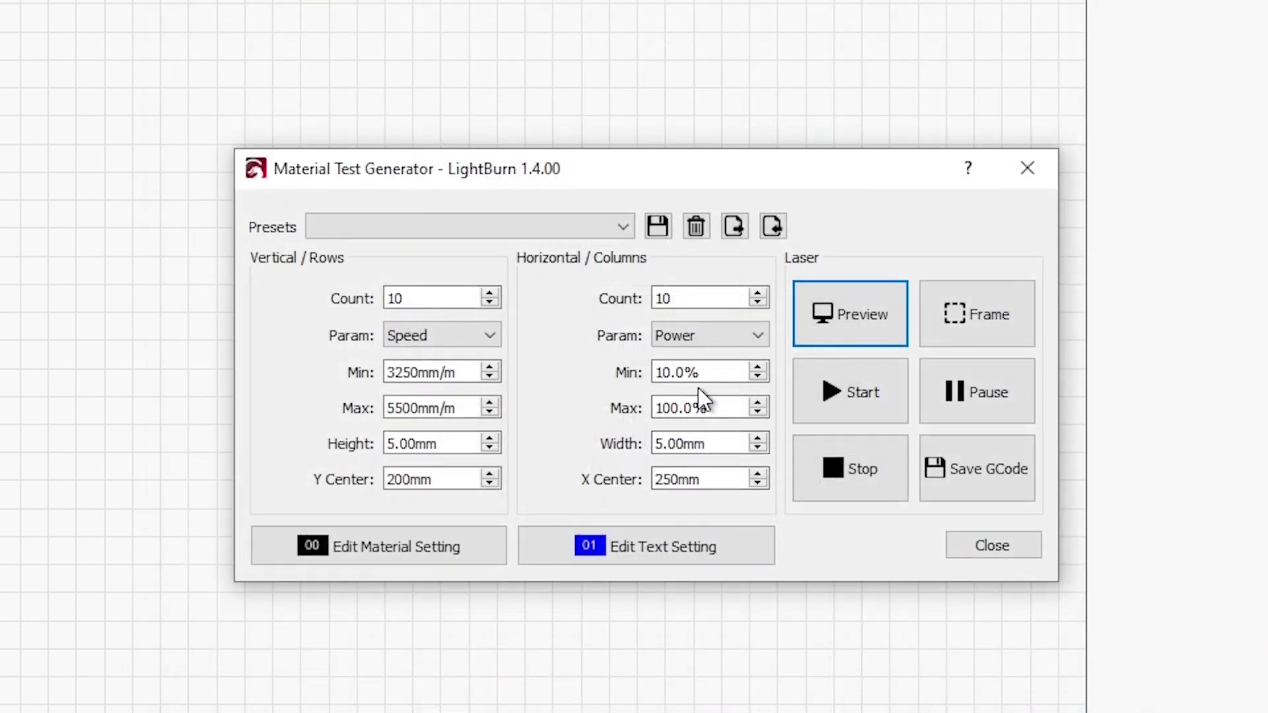
# - Set the power columns to 80% max and 35% min, previewing after each change
pyautogui.moveTo(707, 408); pyautogui.dragTo(617, 414)
pyautogui.write('80')
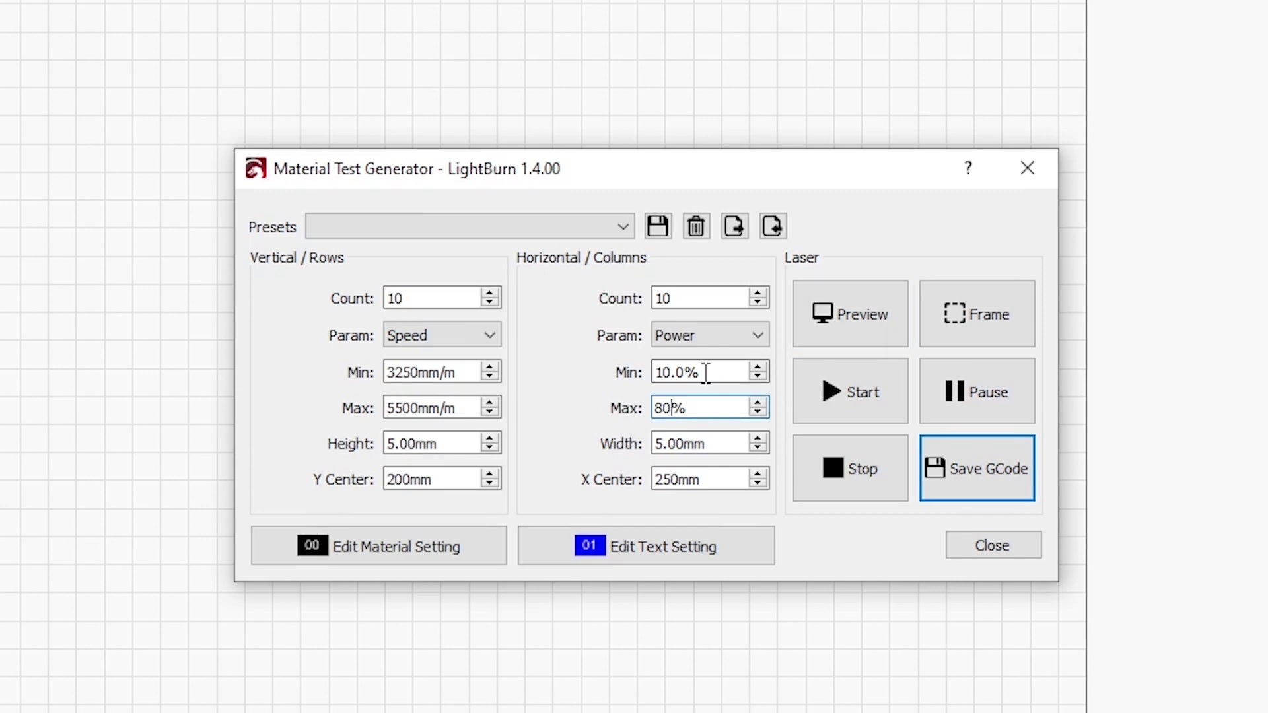
pyautogui.click(905, 307)
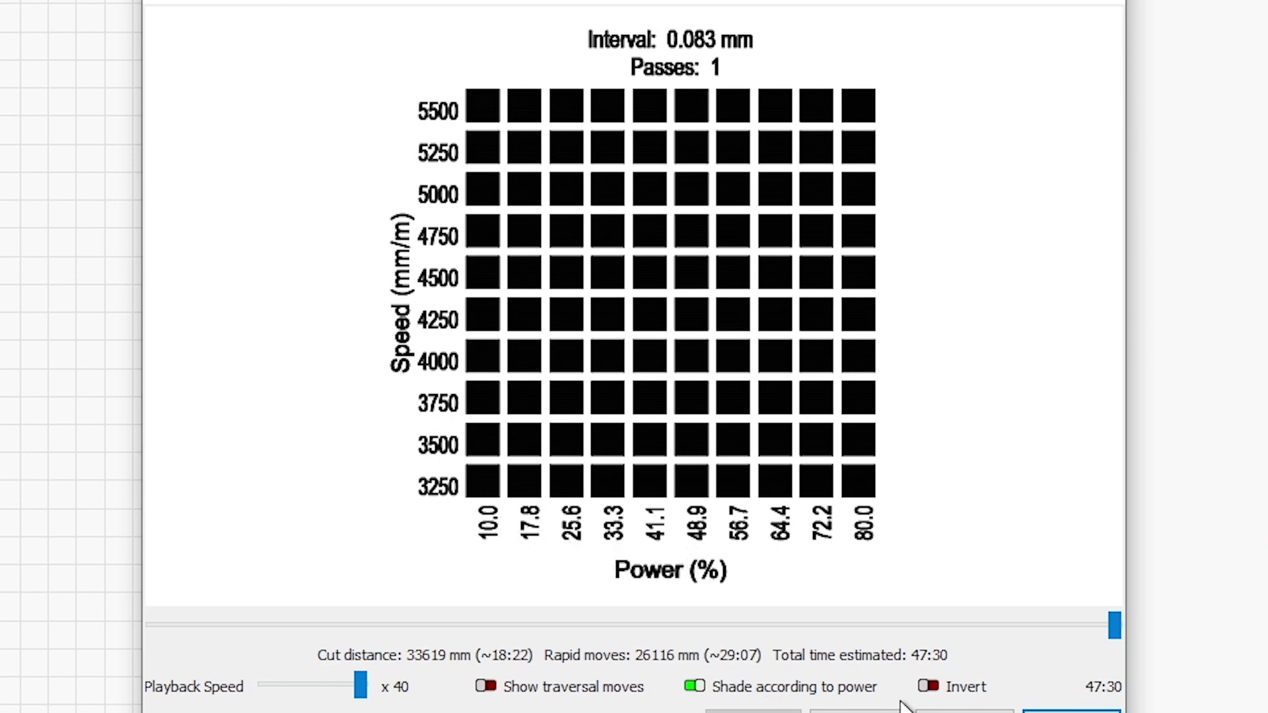
pyautogui.click(1070, 710)
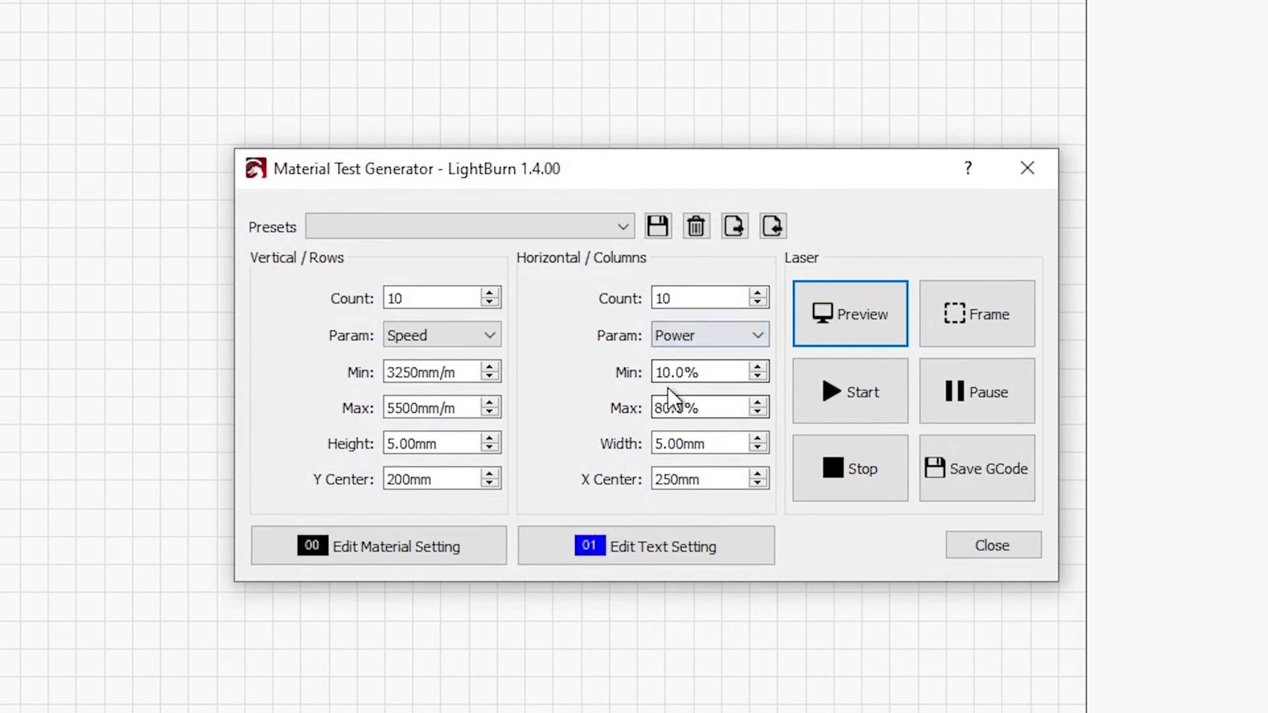
pyautogui.moveTo(686, 373); pyautogui.dragTo(638, 375)
pyautogui.write('35')
pyautogui.click(870, 316)
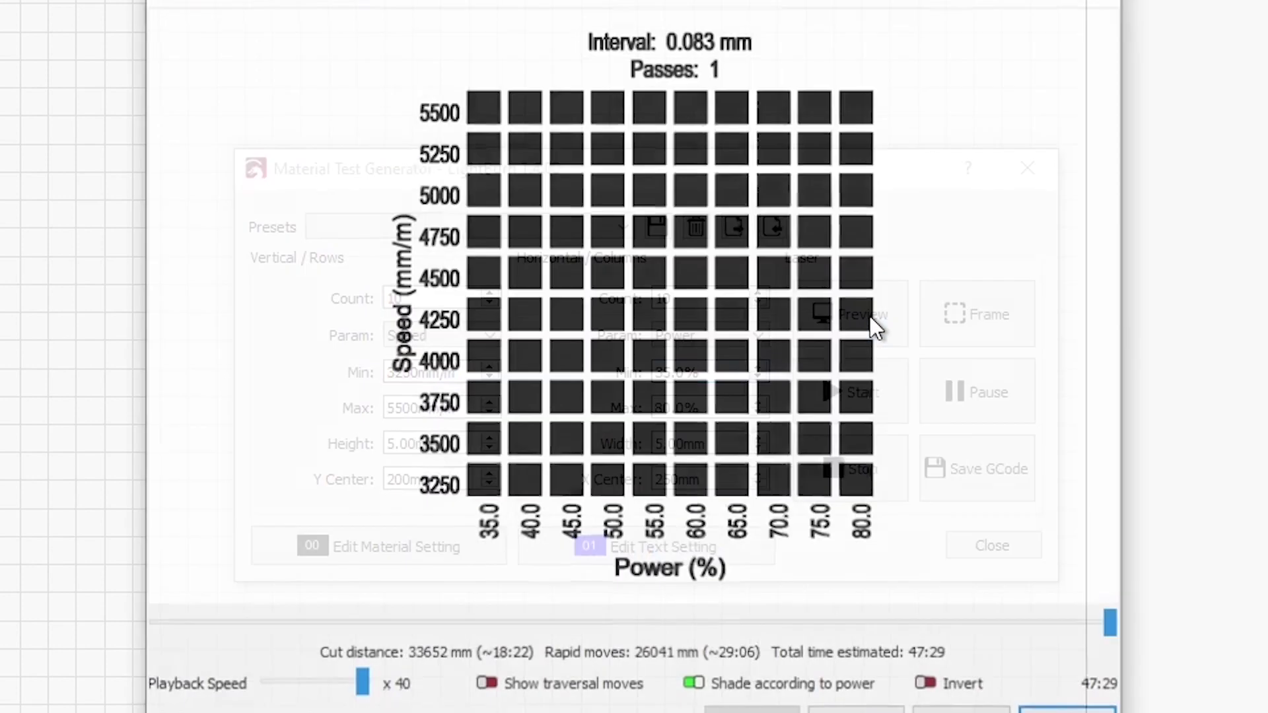